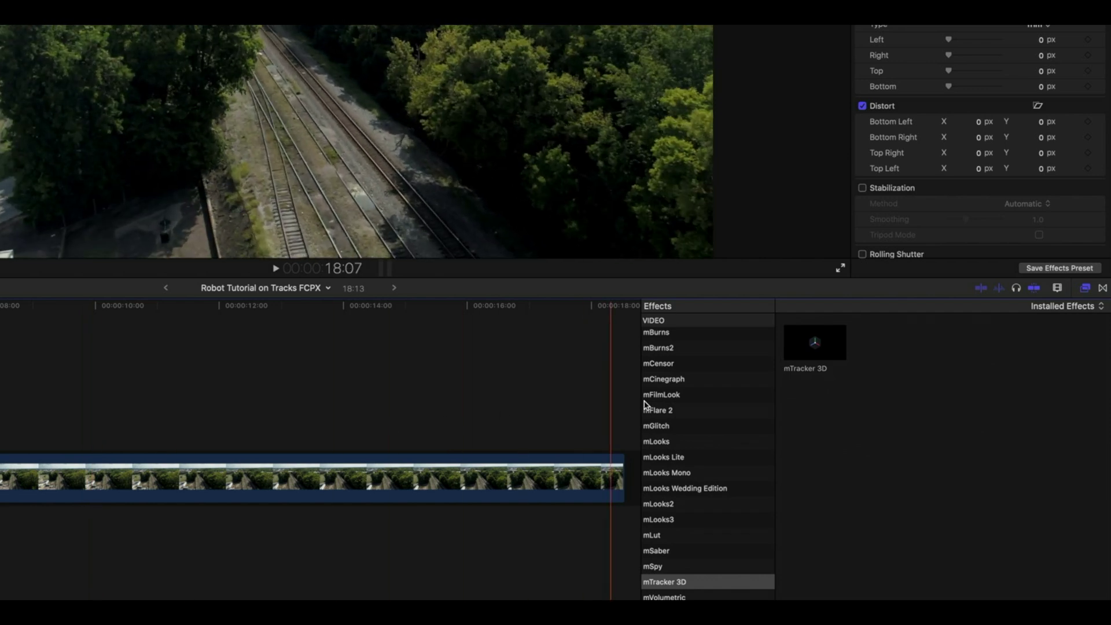
Apply the mTracker 3D effect to the drone clip and track its camera motion
drag(814, 343, 515, 480)
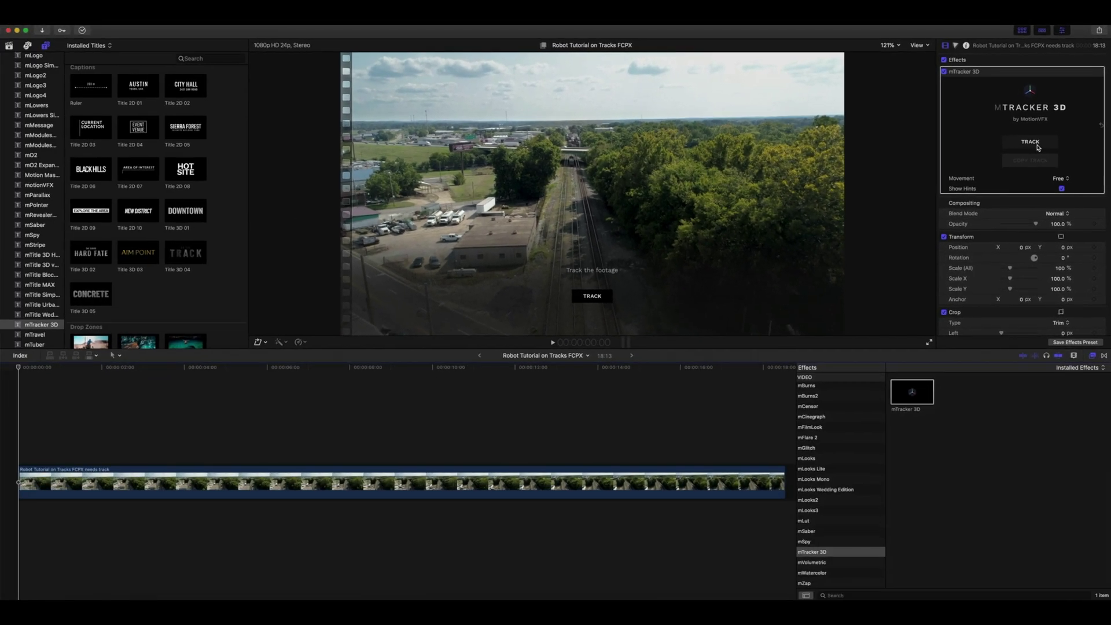
click(1036, 143)
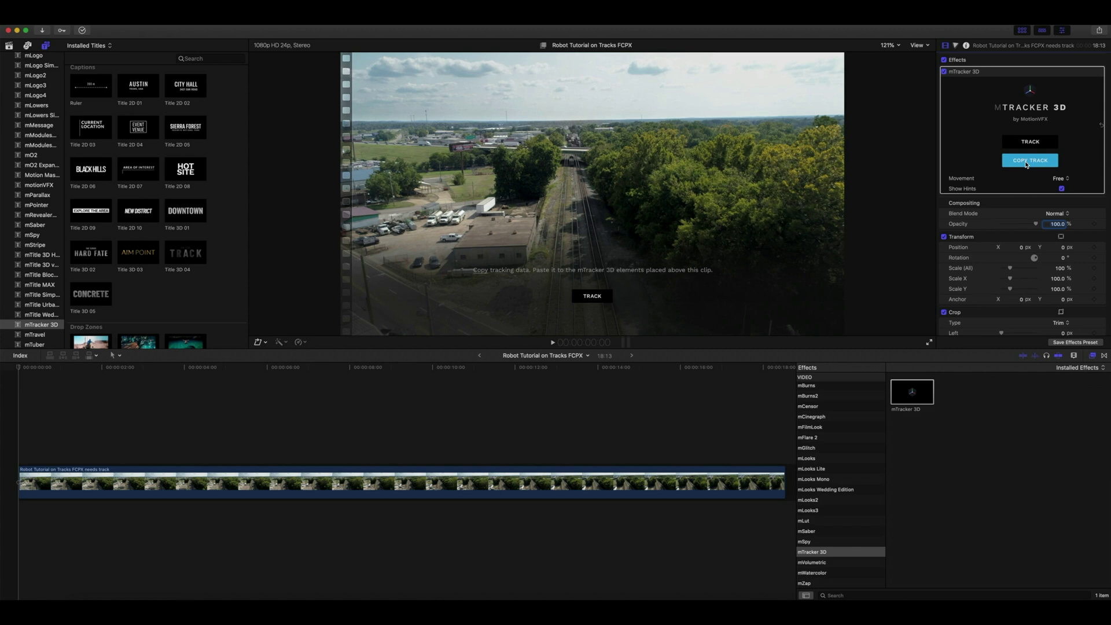
Copy the drone clip's tracking data and scroll the titles down to USDZ Models - Education
click(1028, 162)
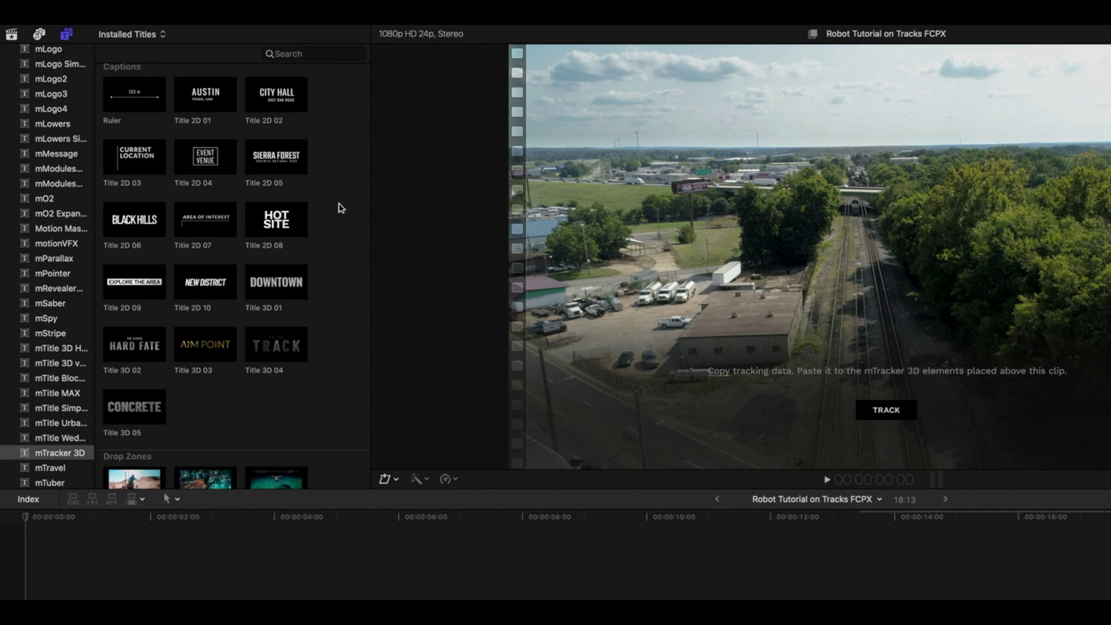
scroll(336, 219, down, 10)
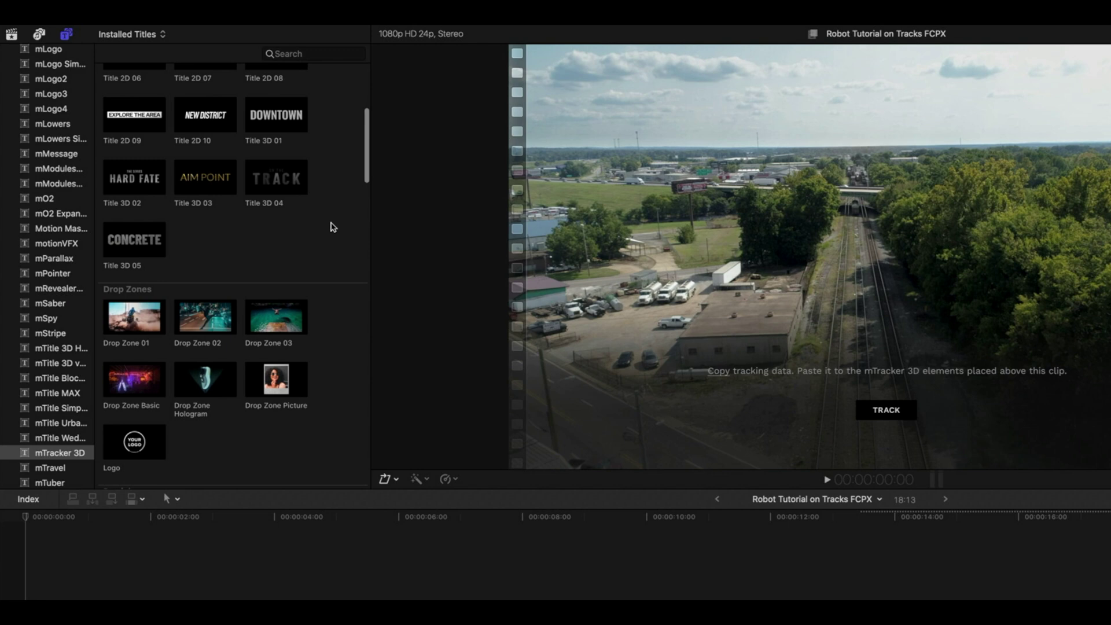
scroll(333, 225, down, 3)
scroll(334, 225, down, 2)
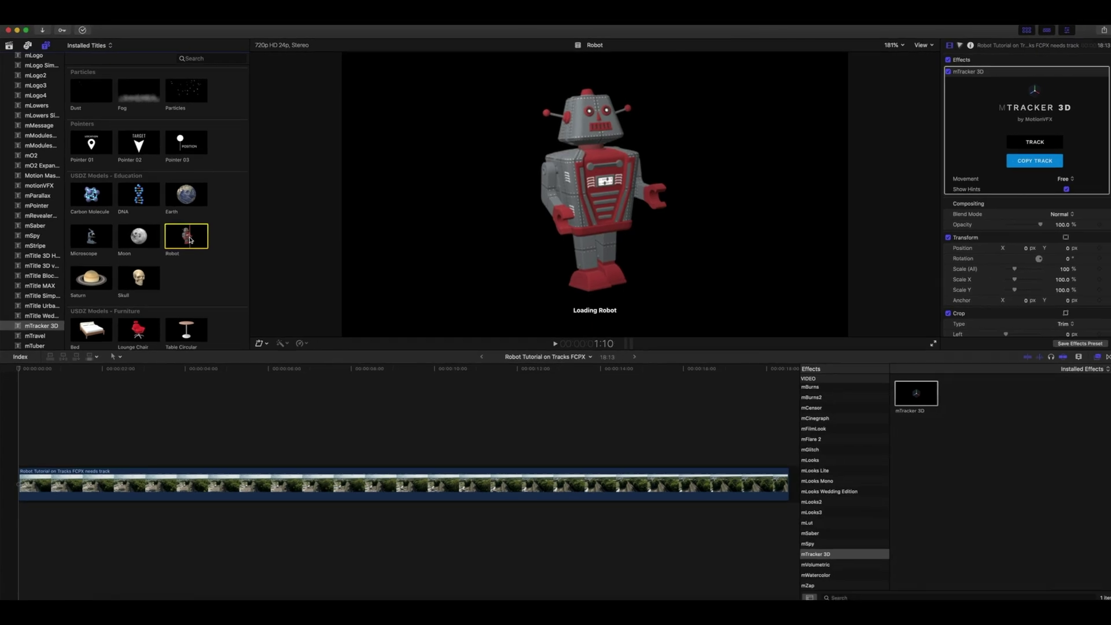
Add the Robot title above the drone clip, stretch it to full length, and park the playhead near 9:13
drag(268, 312, 27, 434)
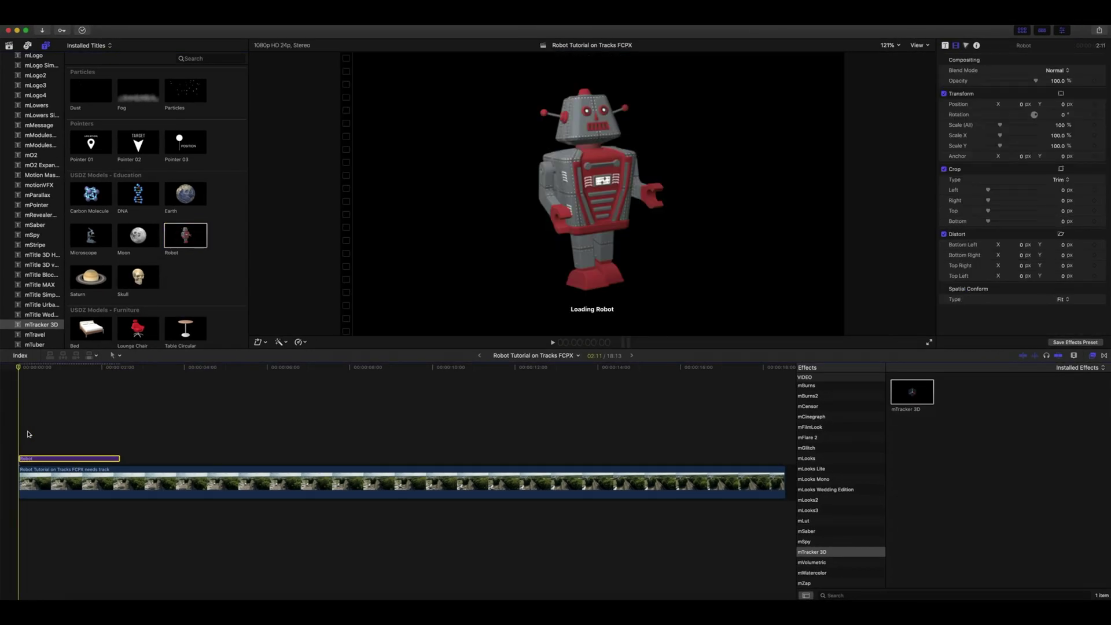
drag(120, 459, 784, 459)
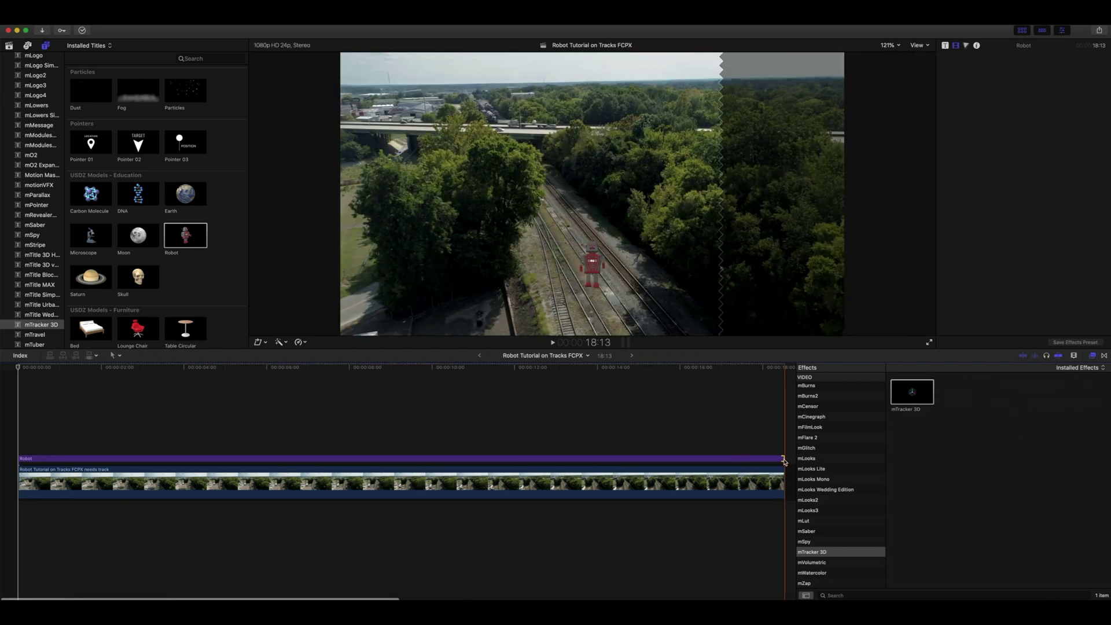
click(413, 459)
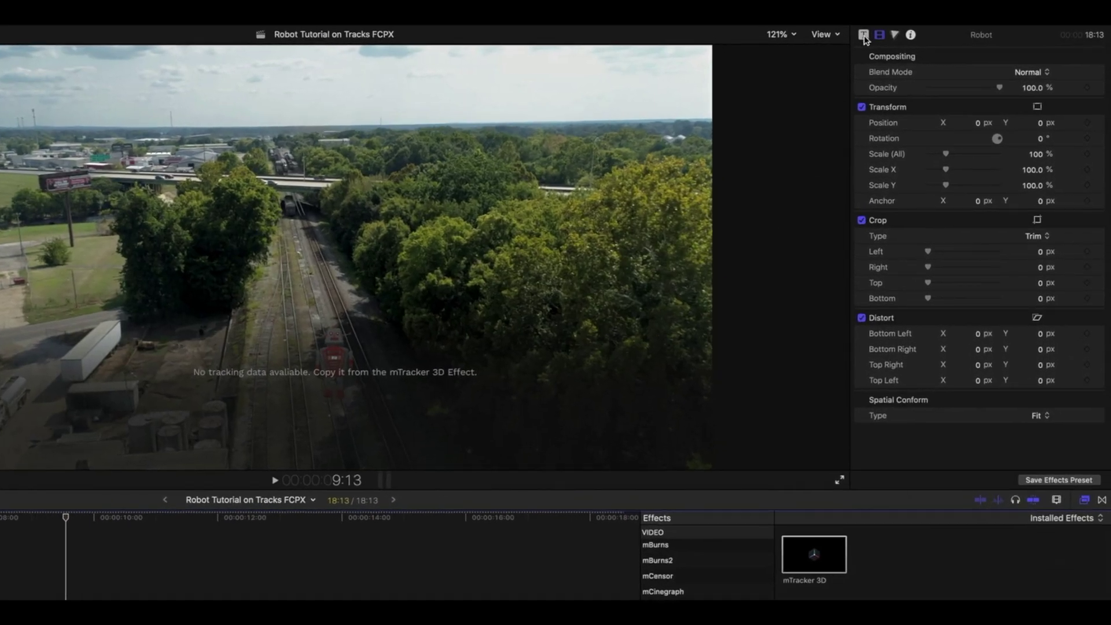
Paste the tracking data onto the Robot title, dismiss the confirmation, and activate the placement crosshair
click(863, 34)
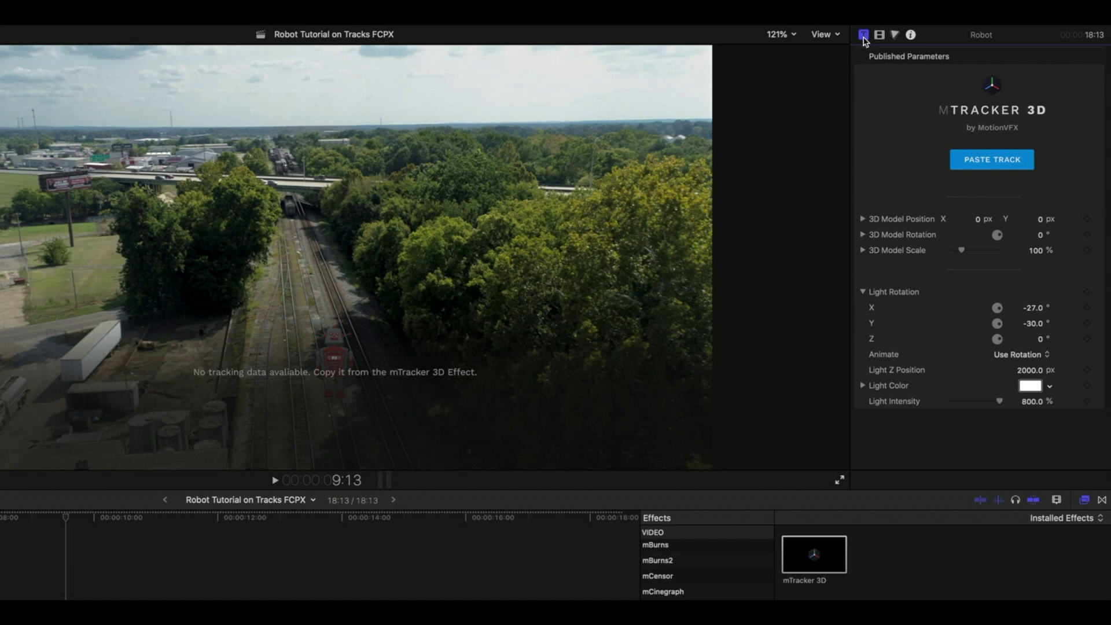
click(993, 160)
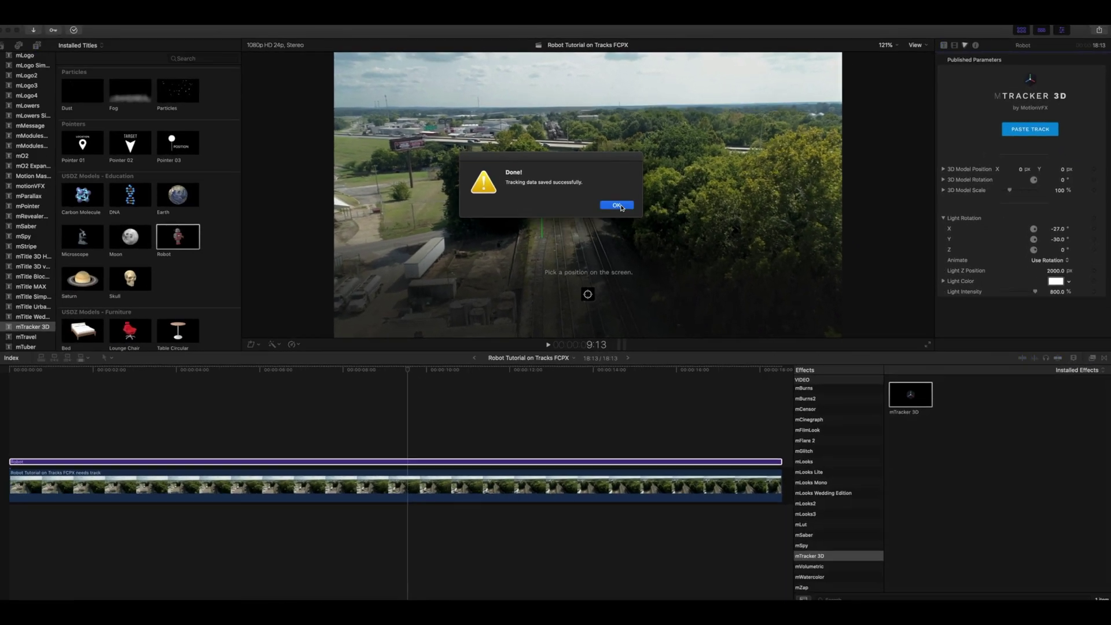
click(376, 272)
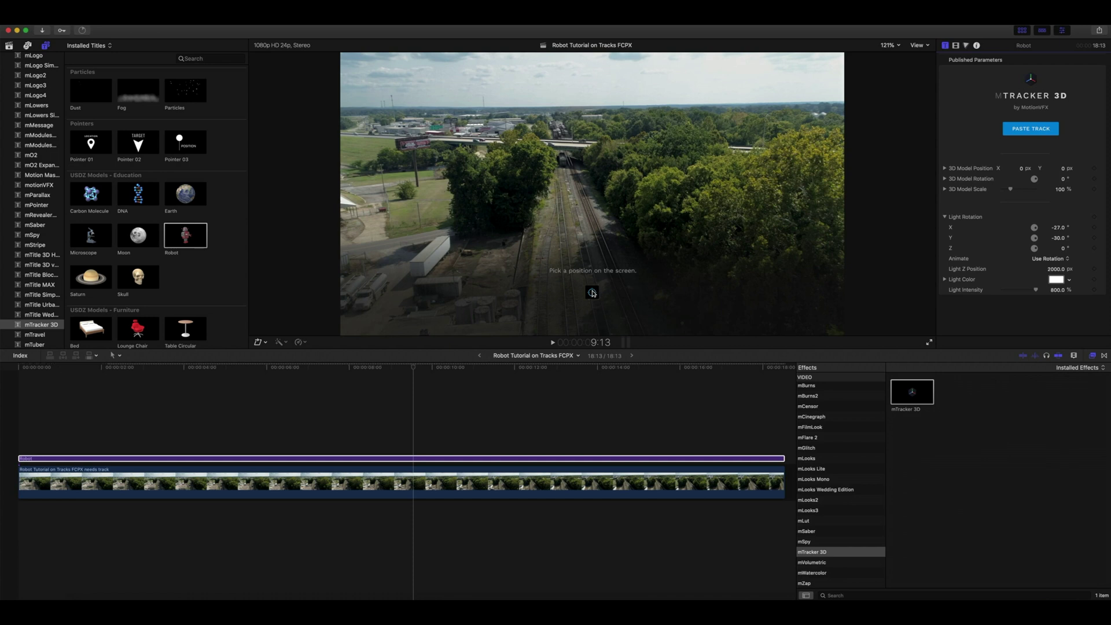
click(591, 293)
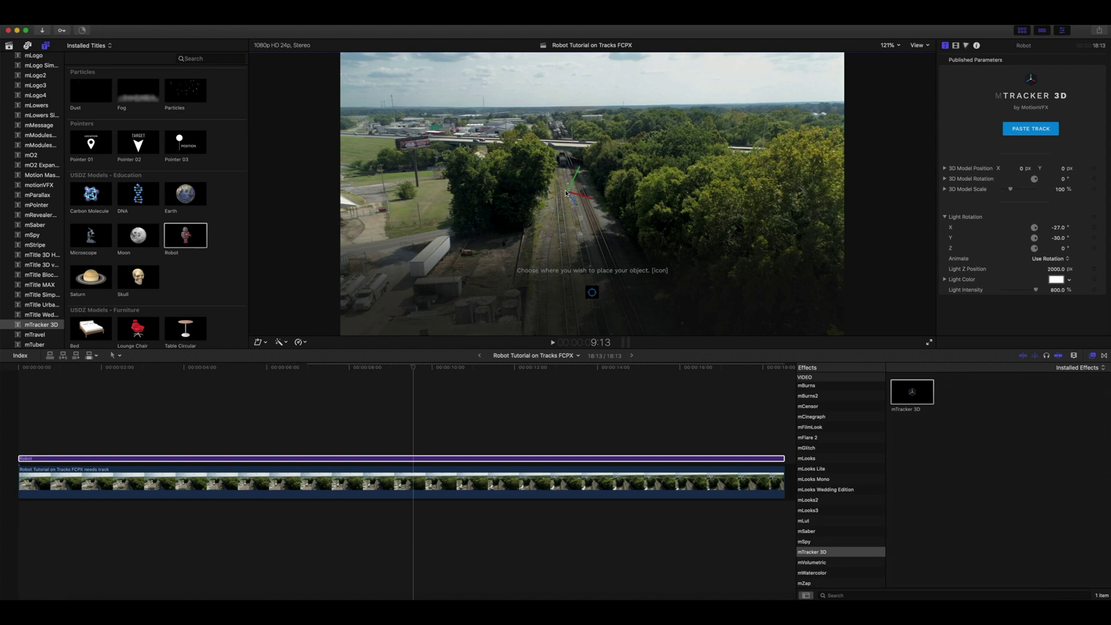
Place the robot on the railroad tracks and check its placement around 13:08
click(568, 193)
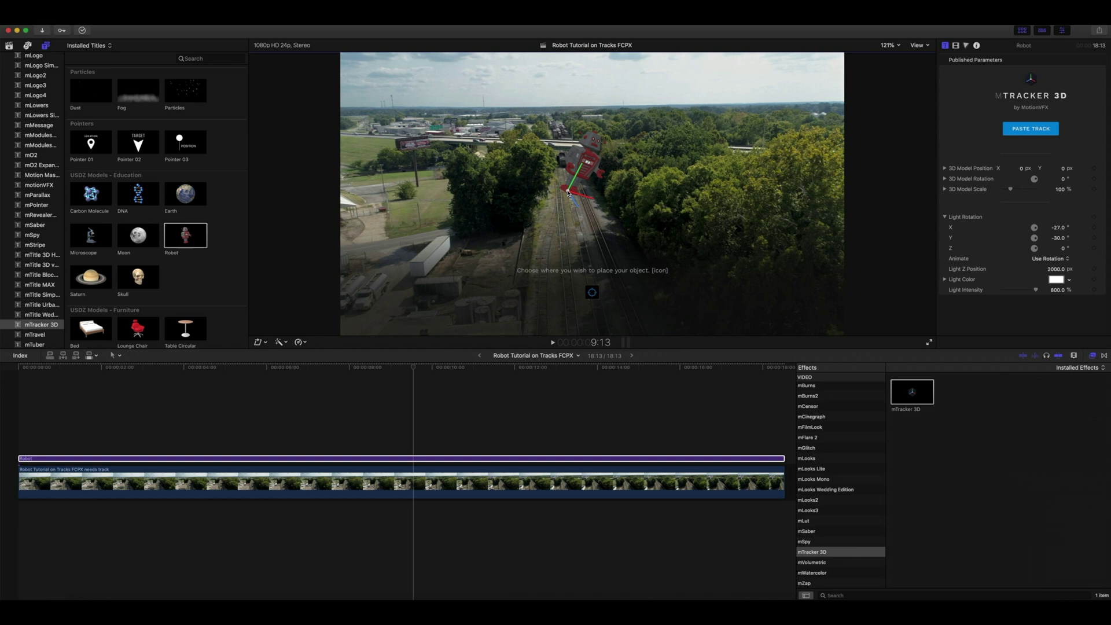
click(751, 401)
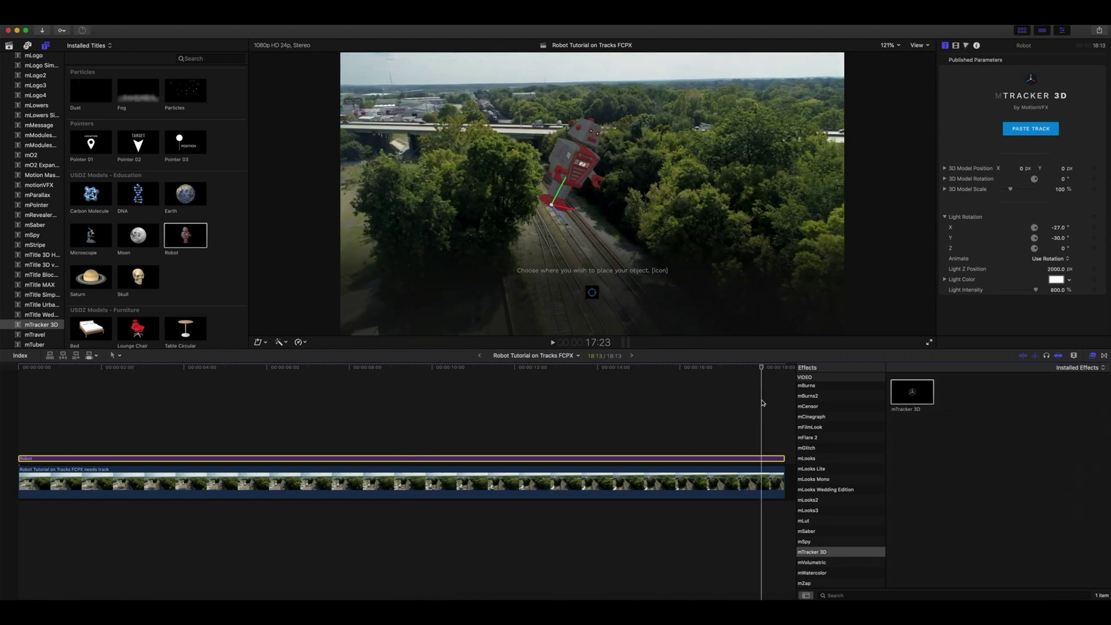
click(572, 399)
click(422, 428)
click(570, 457)
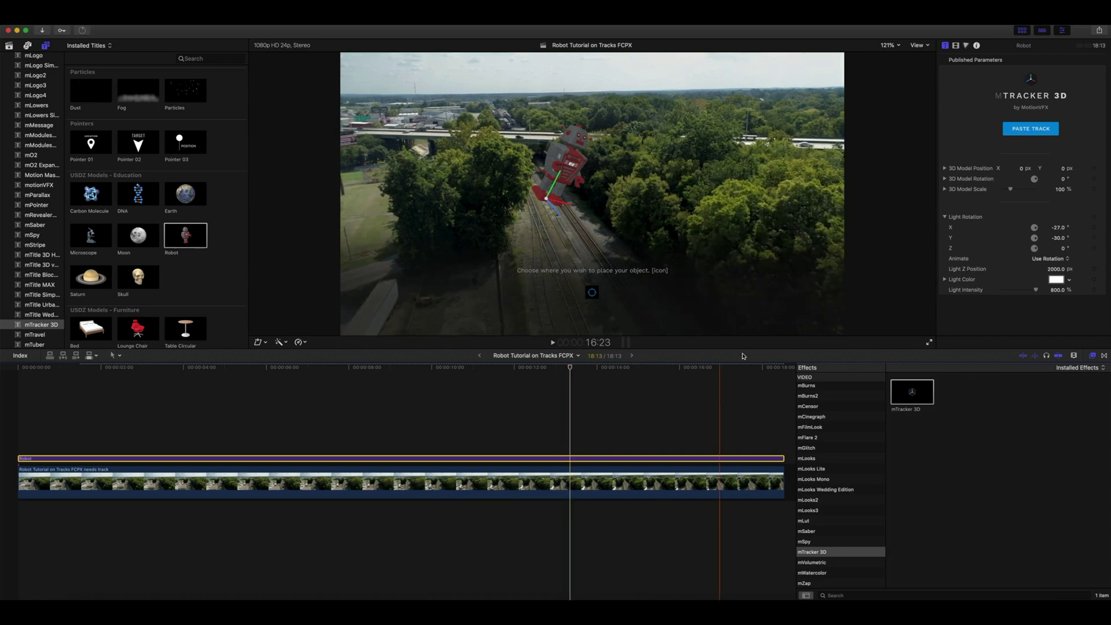
Rotate the robot toward the camera to Y -14.8° and Z 27.2°, then move the playhead to 15:07
click(945, 179)
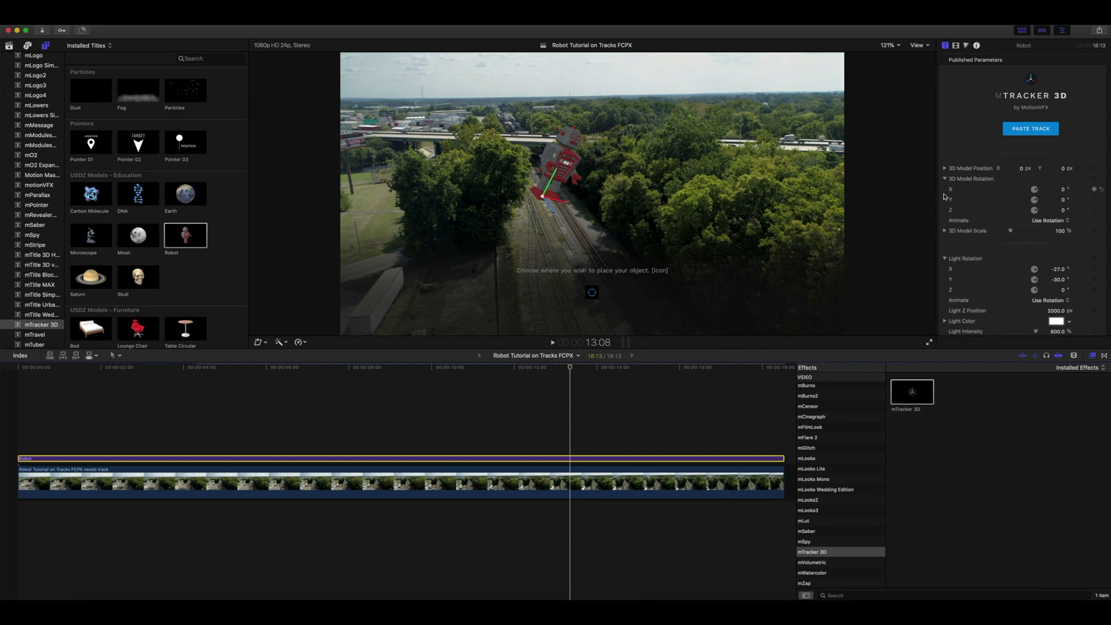
click(945, 231)
click(945, 231)
drag(1062, 200, 1070, 210)
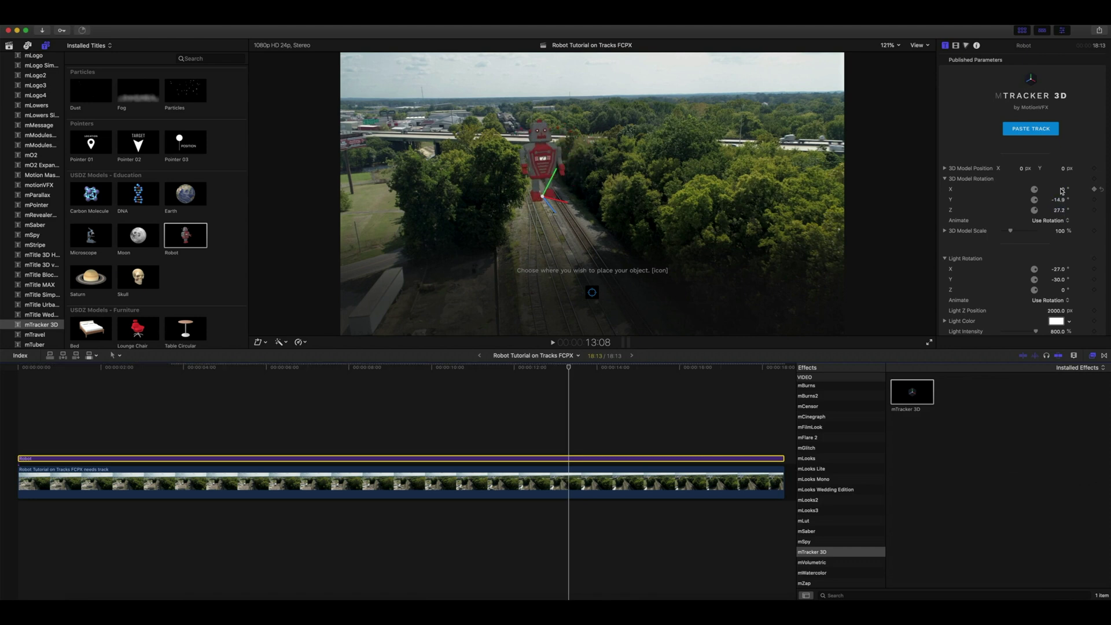
click(650, 462)
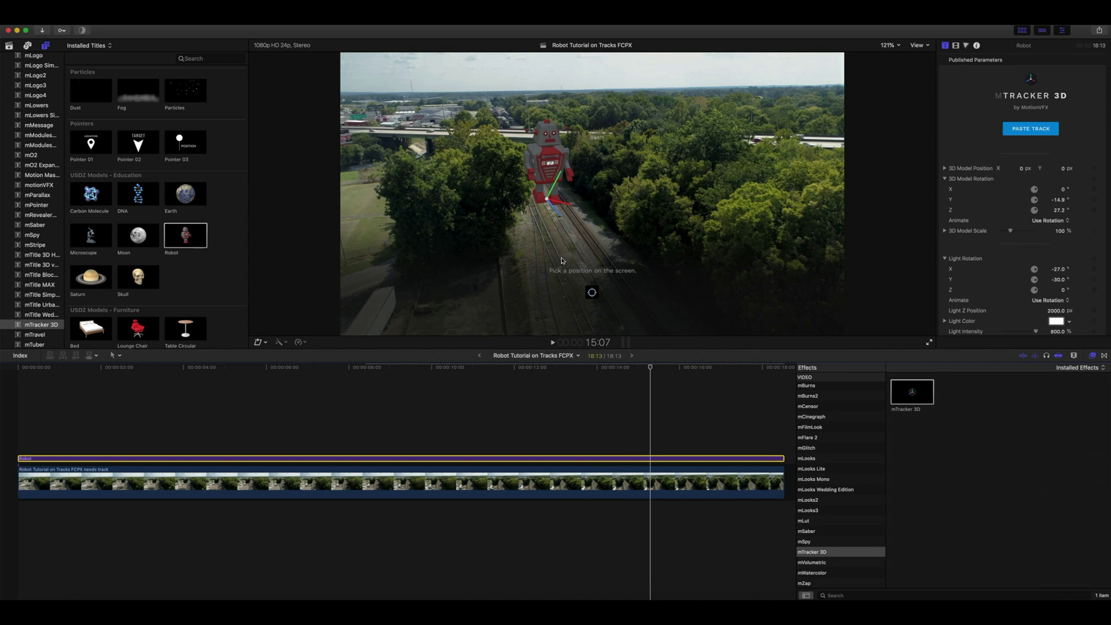
Pick a new spot for the robot on the tracks, reset its rotation, and select the Robot clip at the first frame
click(592, 293)
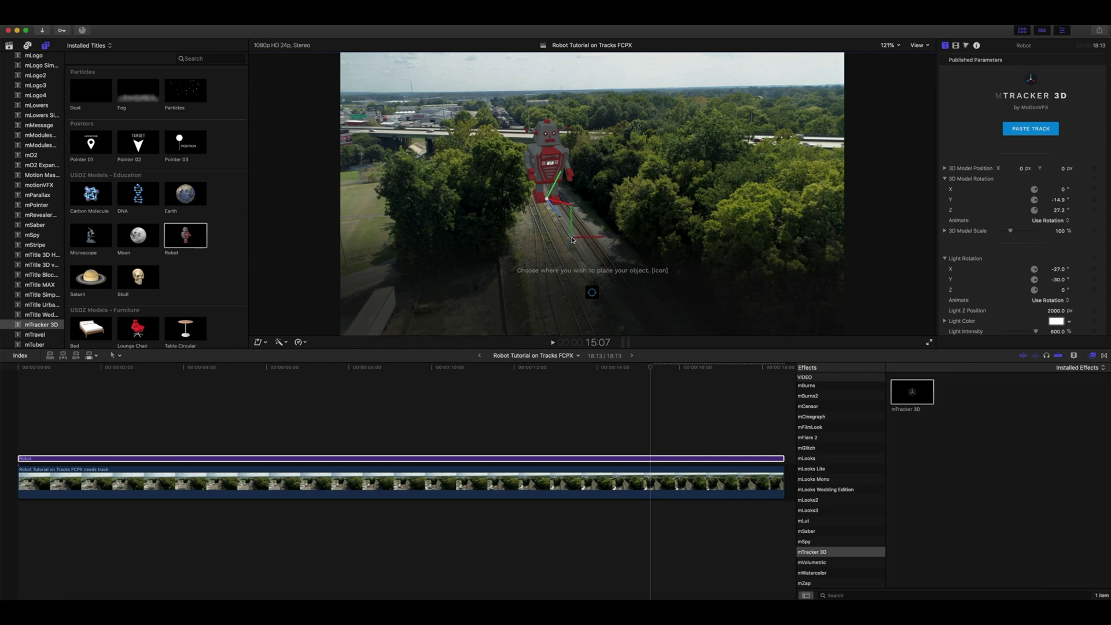
click(1102, 180)
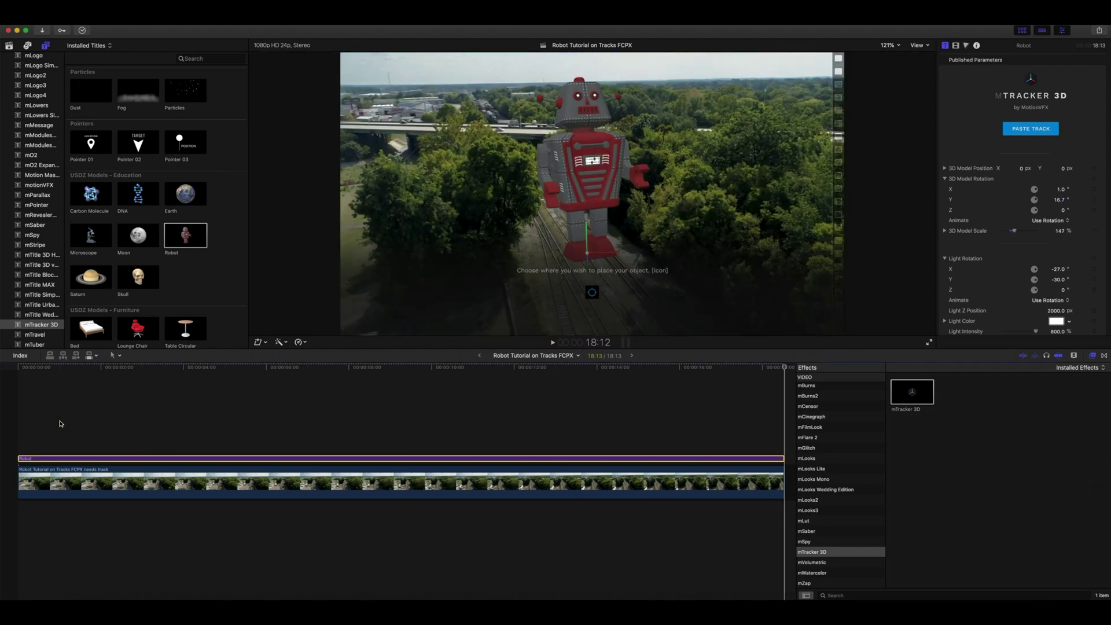
click(22, 427)
click(24, 459)
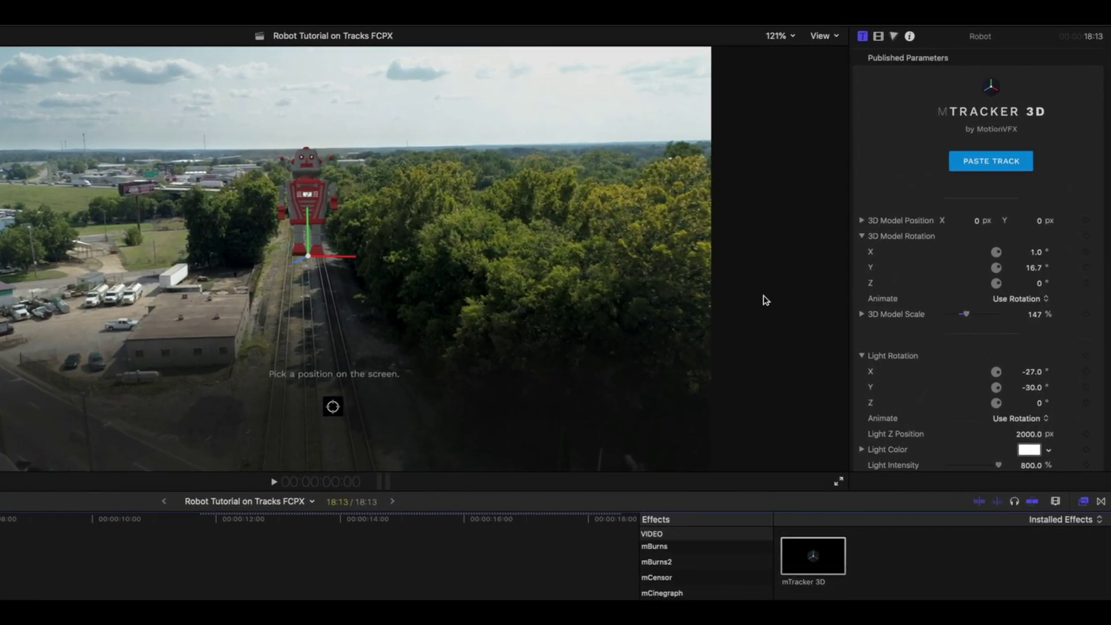
Keyframe the robot's 3D Model Position at the clip start, adjust it later on, and play back to check
click(862, 221)
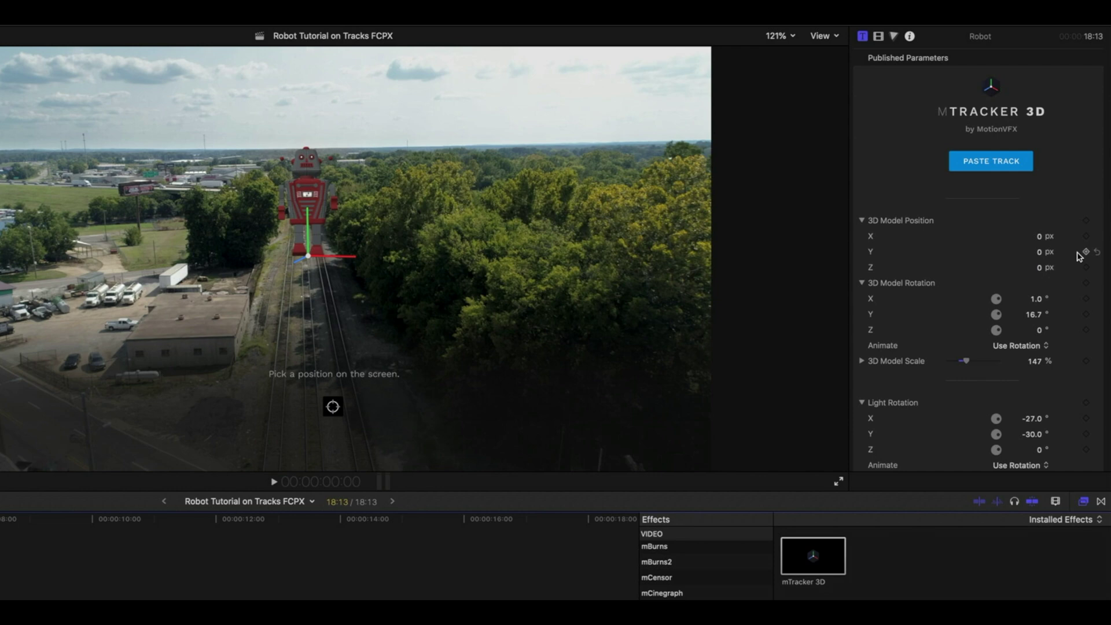
click(1087, 237)
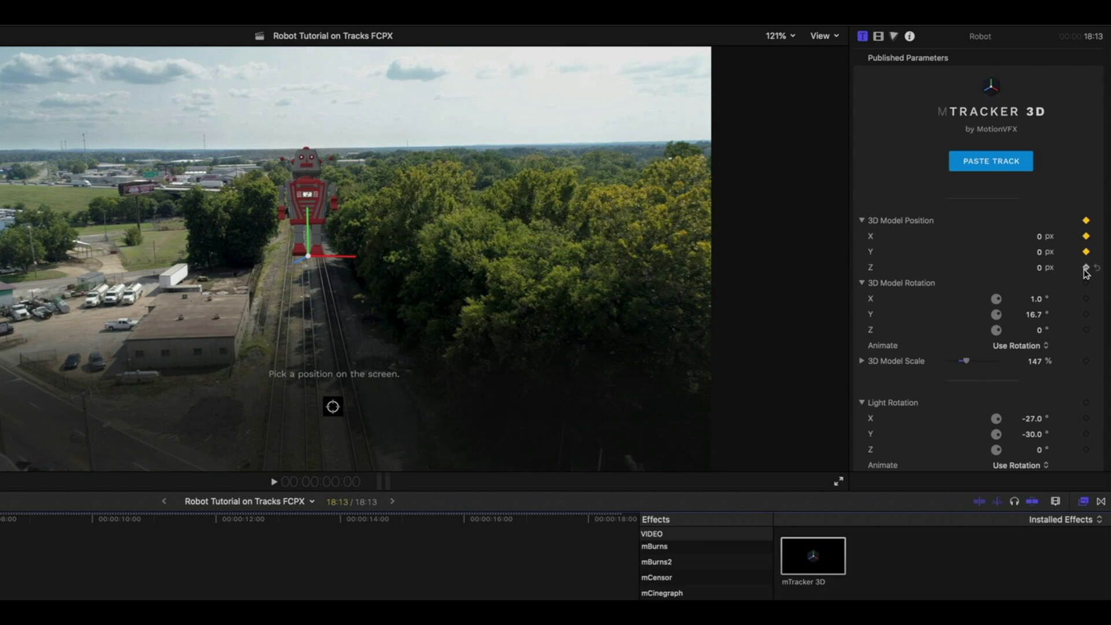
click(1086, 268)
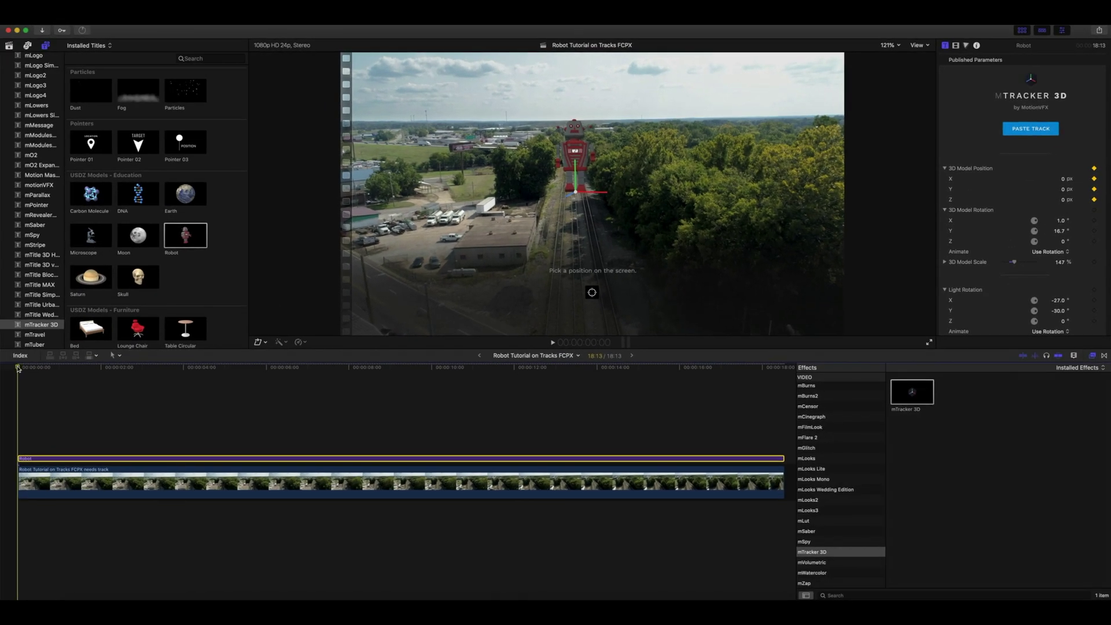
drag(18, 368, 775, 404)
mouse_move(1063, 179)
mouse_down()
mouse_move(1069, 201)
mouse_move(1066, 178)
mouse_up()
key(Home)
key(space)
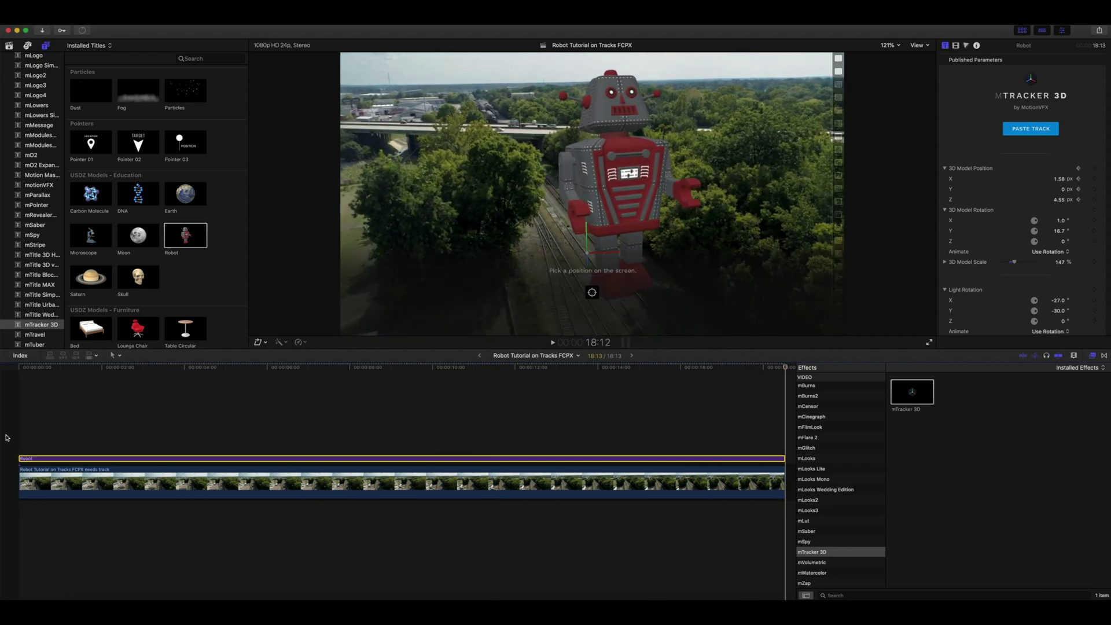
key(space)
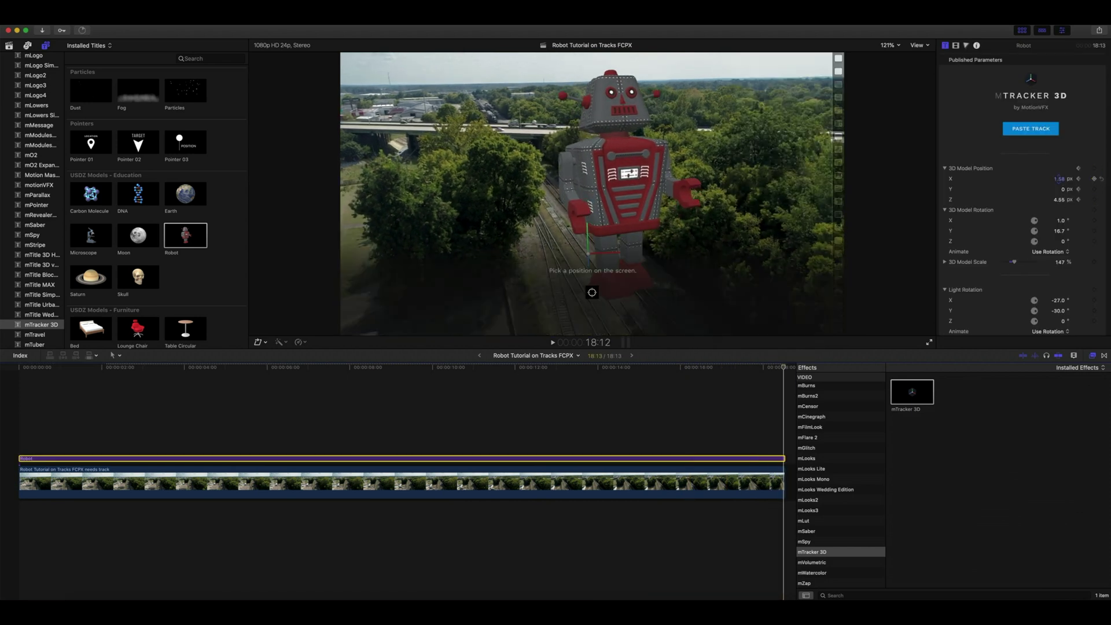
Add a position keyframe near the clip end (X 1.58, Z 4.53) and preview the robot's walk
click(724, 385)
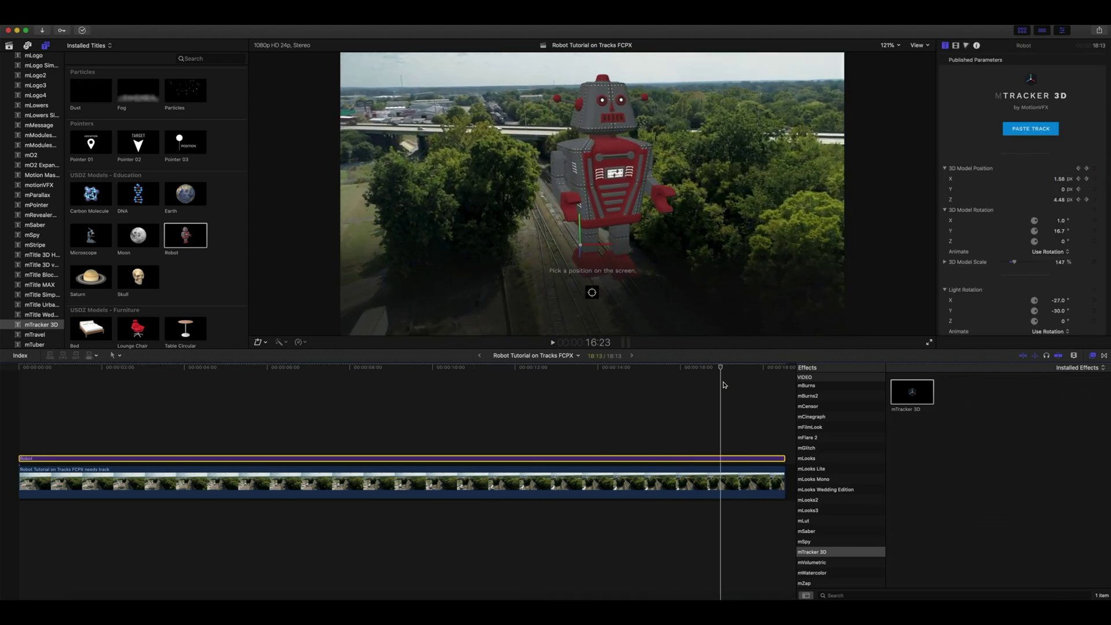
key(space)
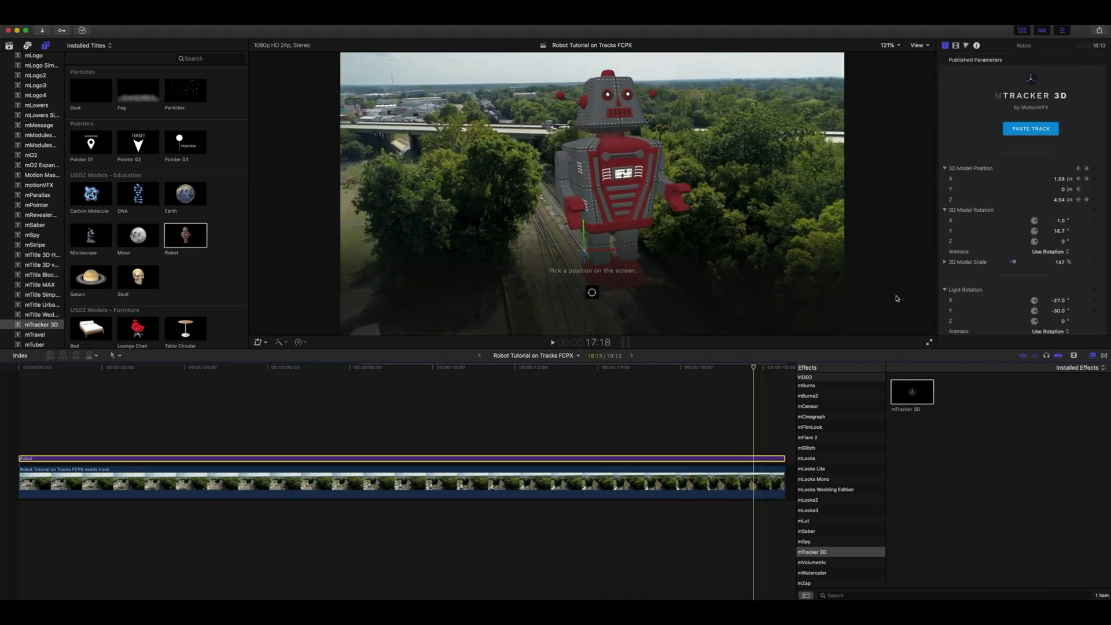
click(1094, 199)
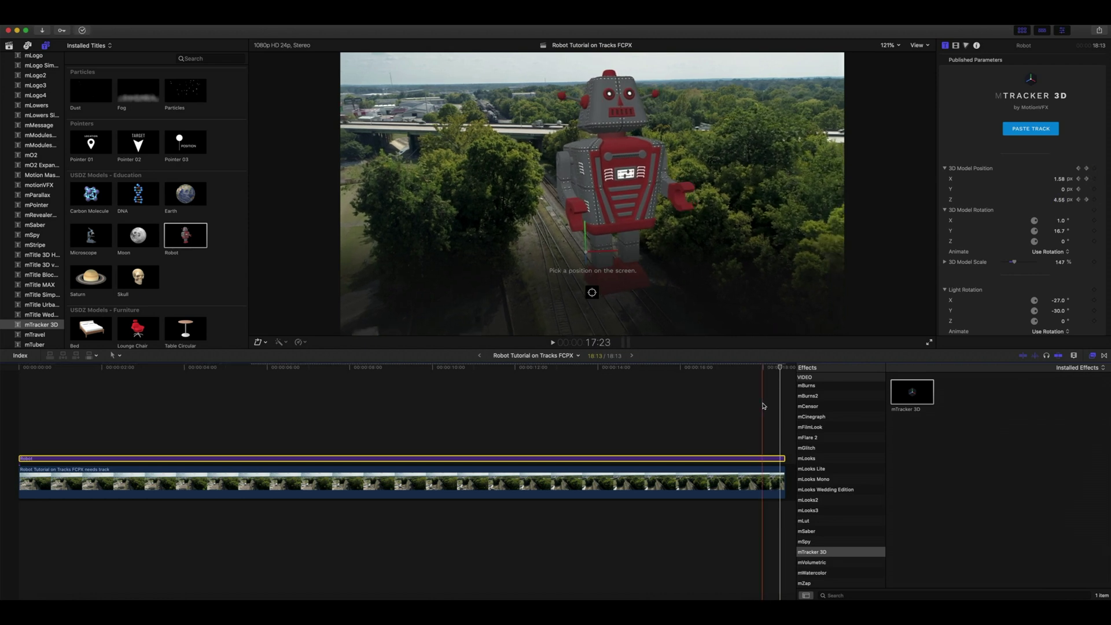
click(229, 409)
key(space)
click(747, 463)
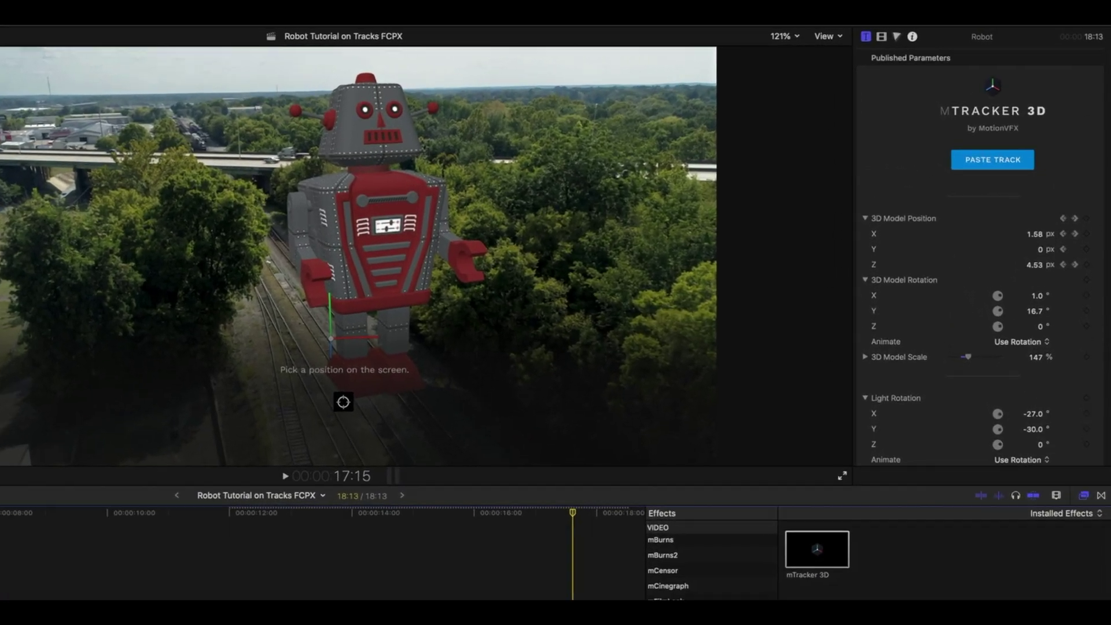
Re-angle the light, bring it closer, lower its intensity, and duplicate the Robot clip onto its own lane
scroll(956, 256, down, 2)
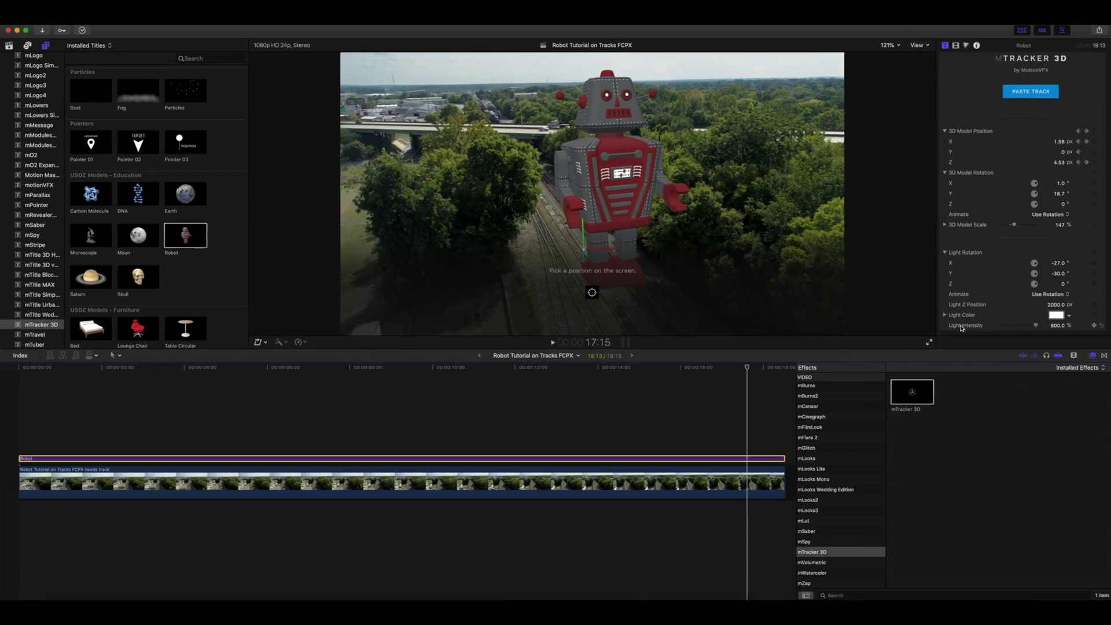
drag(1059, 263, 1058, 273)
click(1058, 273)
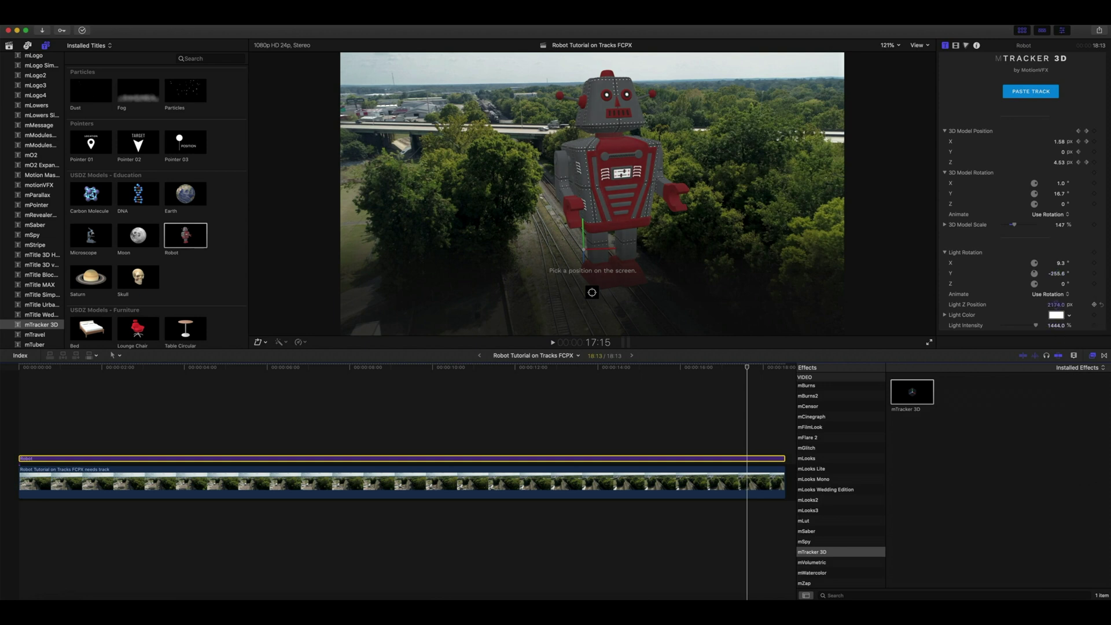
mouse_move(1057, 305)
mouse_down()
mouse_move(1060, 262)
mouse_move(1057, 272)
mouse_up()
click(1058, 273)
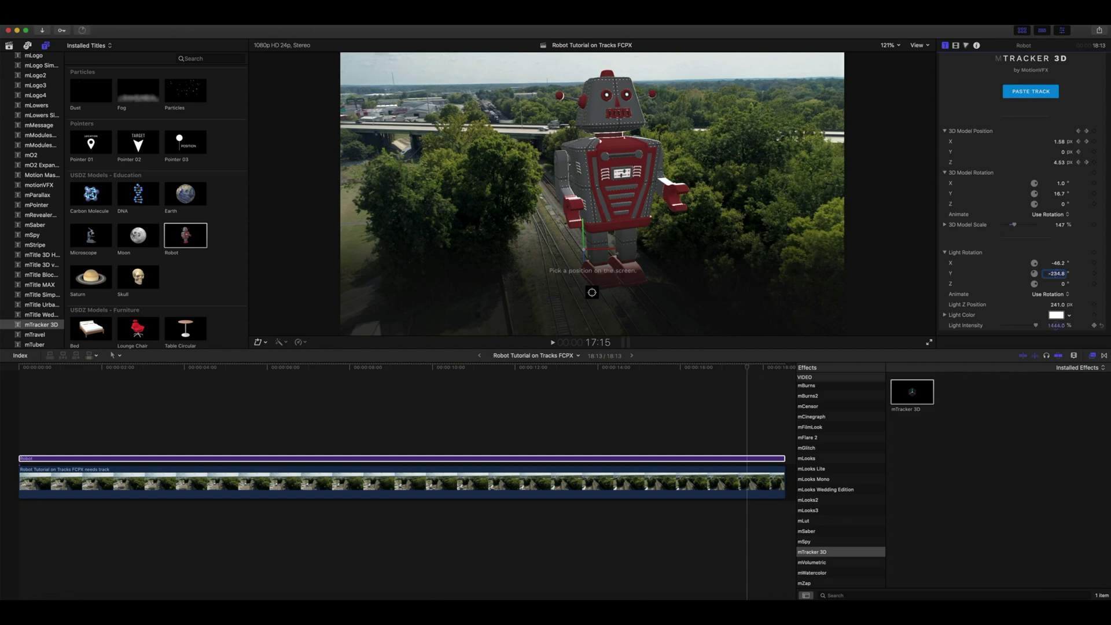
drag(1036, 325, 1020, 325)
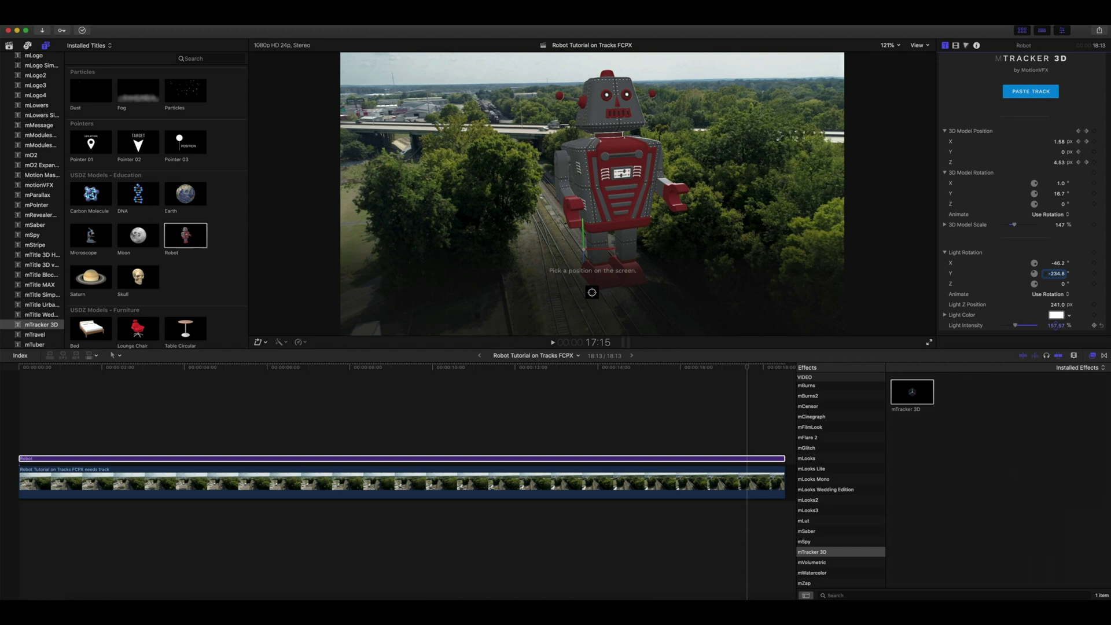
drag(746, 367, 705, 370)
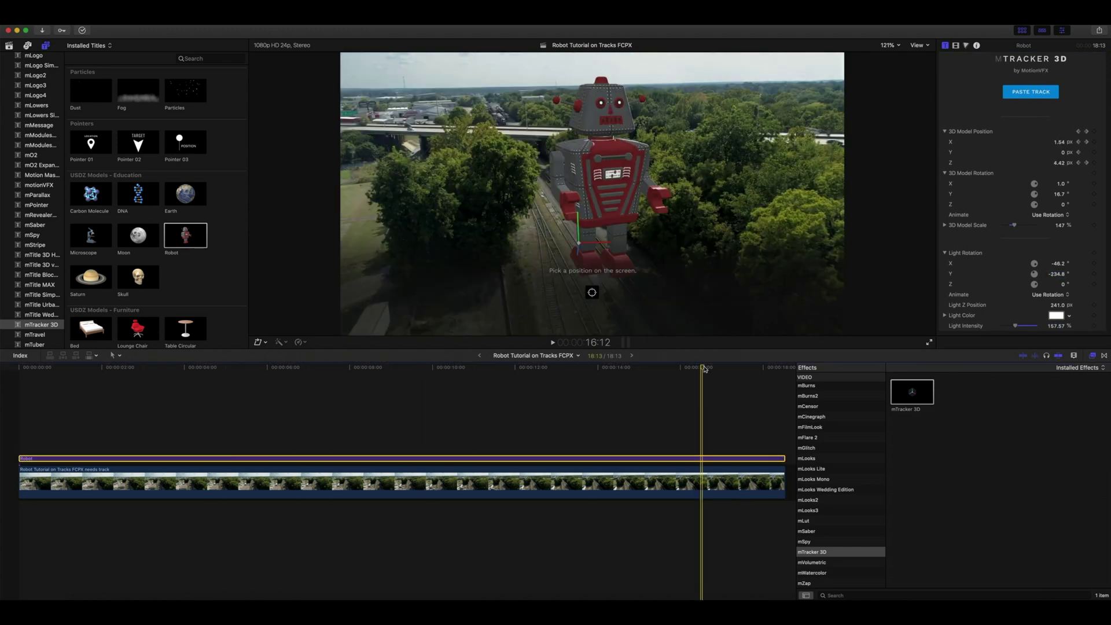
alt+drag(702, 459, 700, 461)
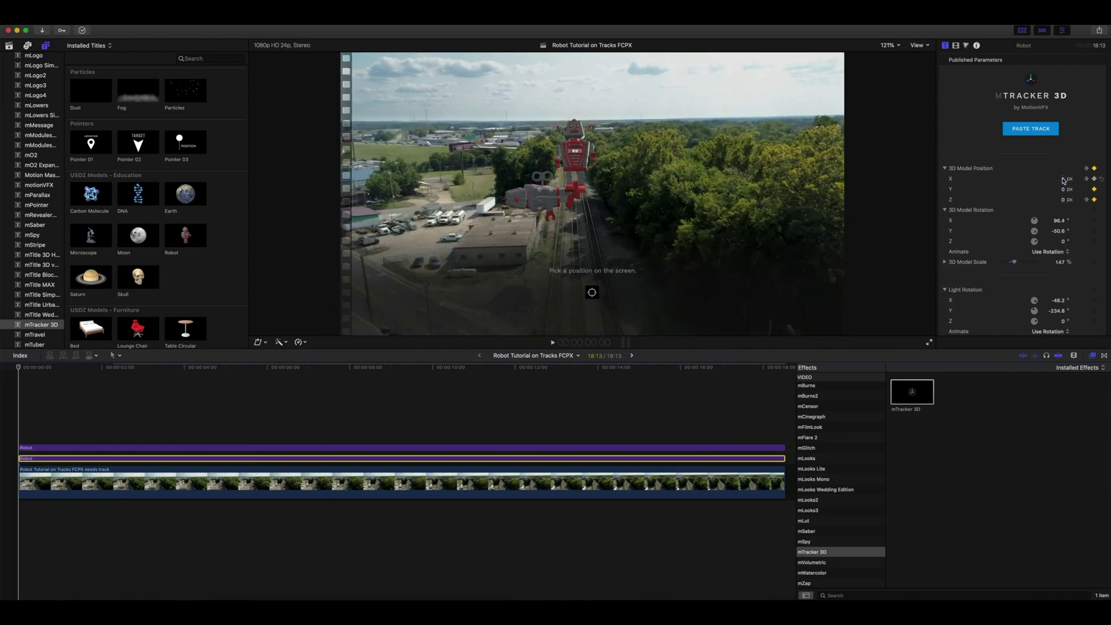
Tilt the robot copy flat on the tracks and nest the robot clips into compound clip Clip 2
drag(1052, 229, 1055, 230)
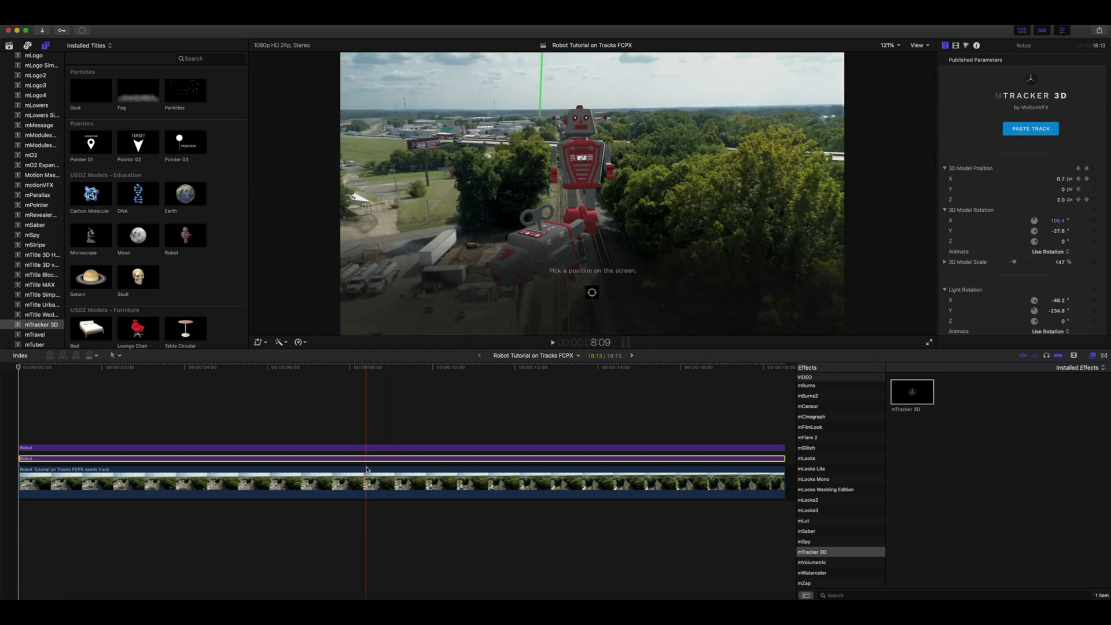
key(alt+g)
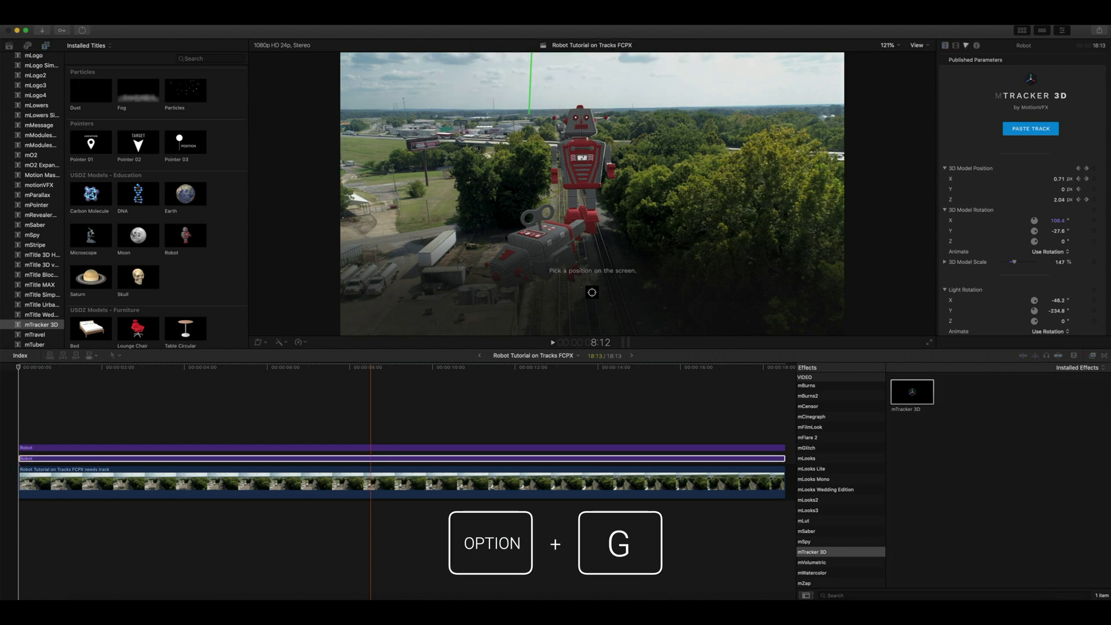
key(Return)
click(147, 445)
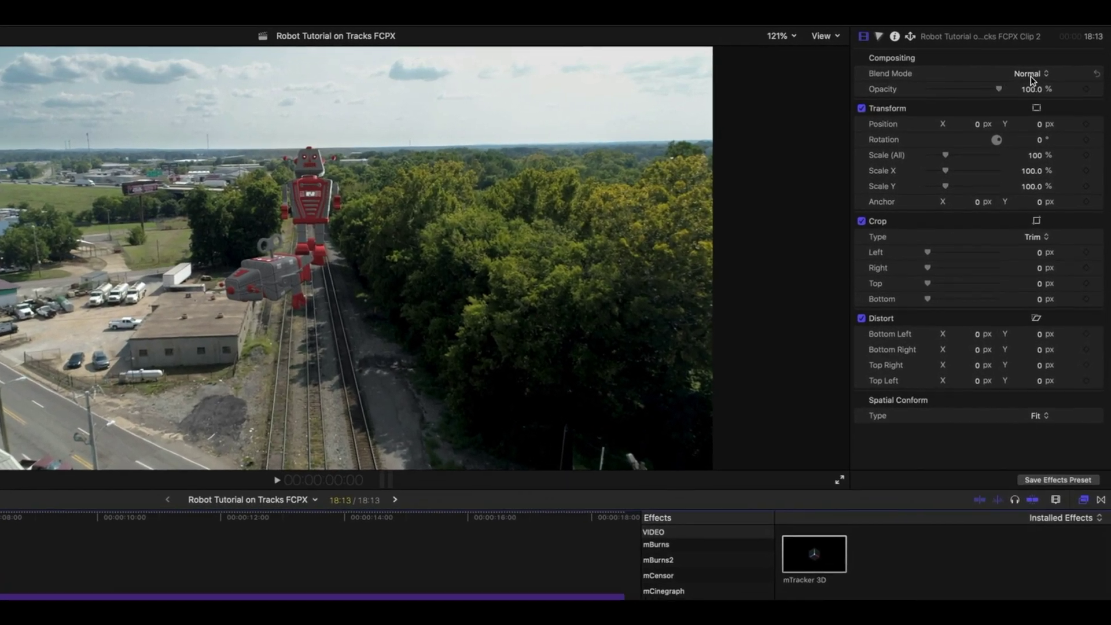
Set the compound clip's blend mode to Silhouette Alpha, lower opacity to 71.02%, and preview the shadow
click(1030, 77)
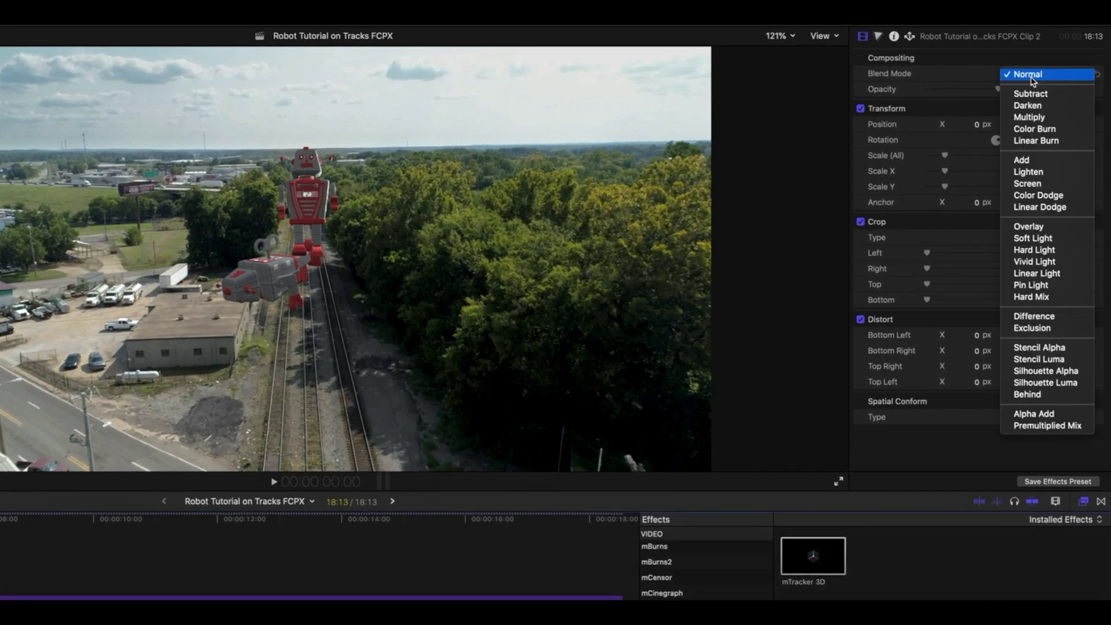
click(1039, 347)
click(1039, 74)
click(1044, 97)
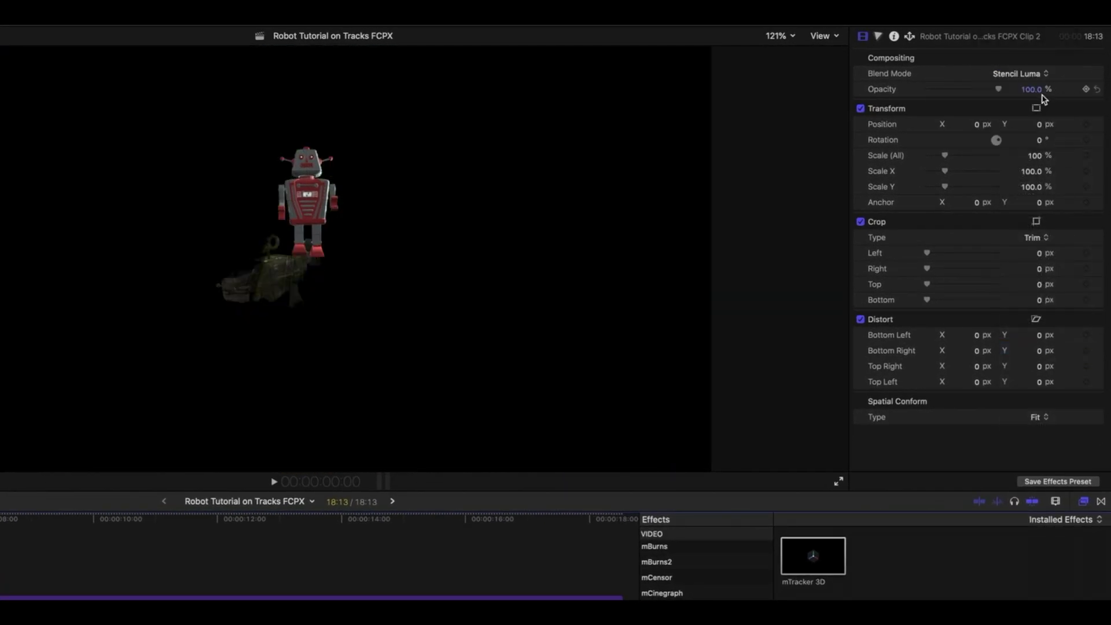
click(1034, 75)
click(1033, 86)
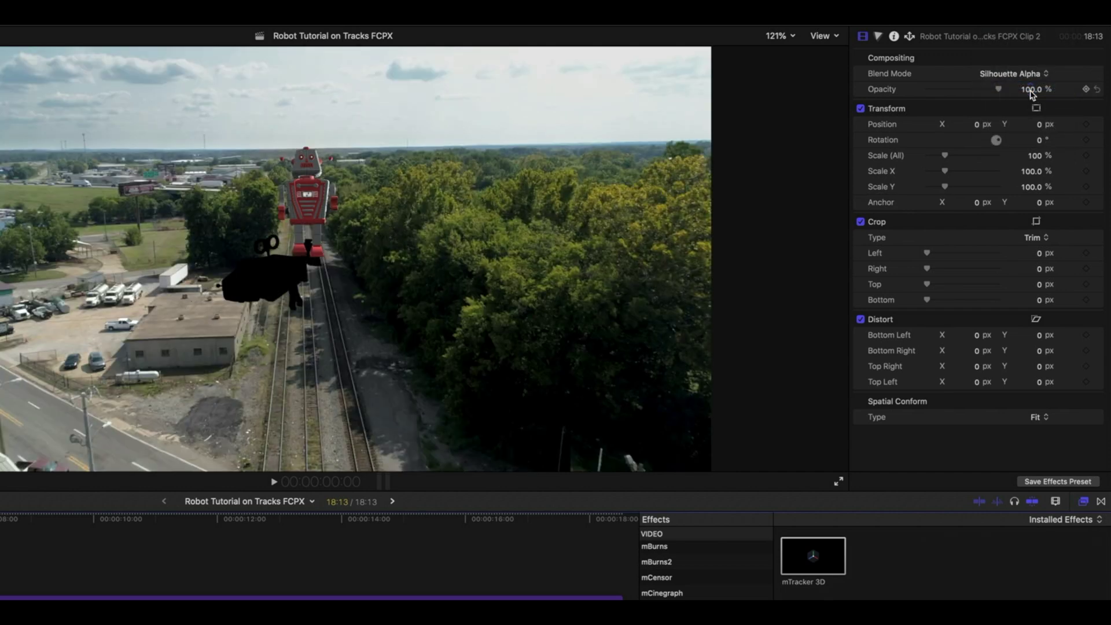
drag(1000, 91, 986, 93)
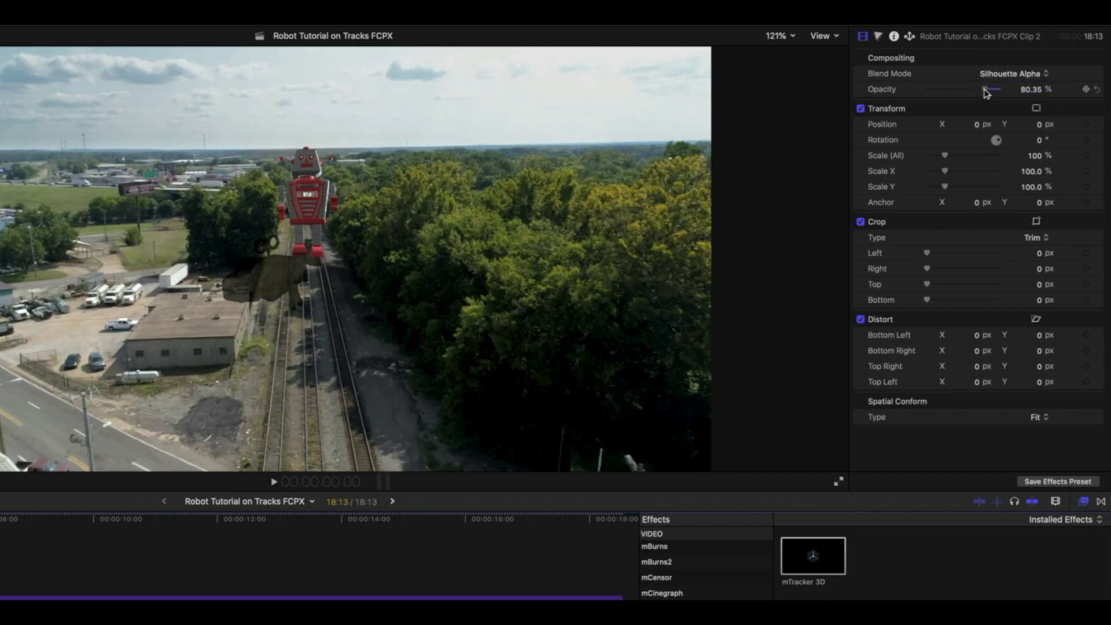
key(space)
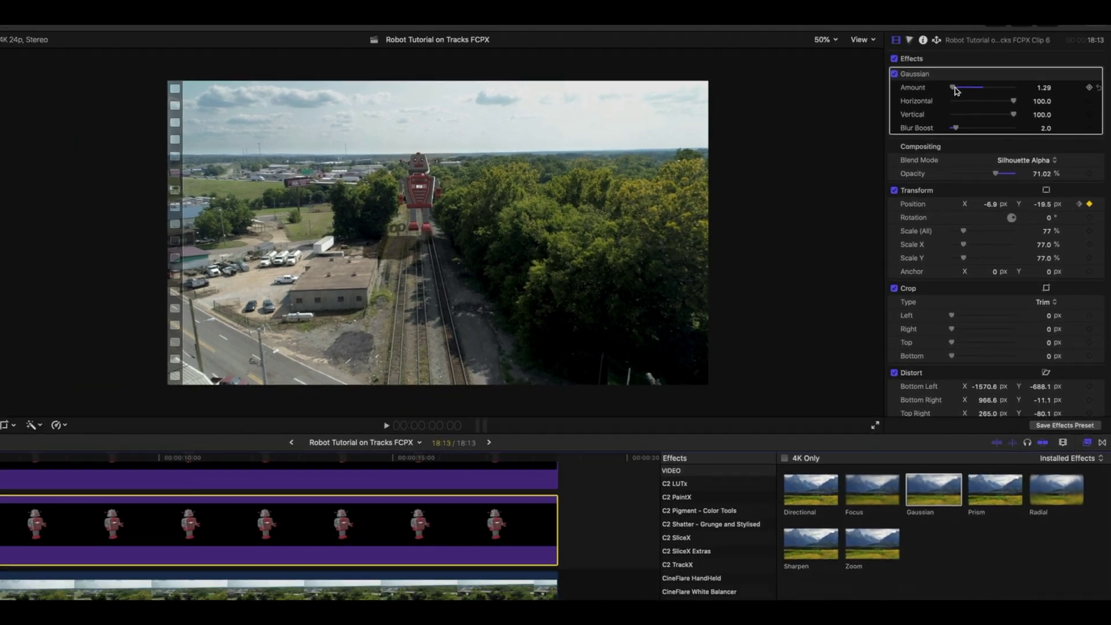
Nudge the shadow's Position X so it sits under the robot, checking playback and a later frame
key(space)
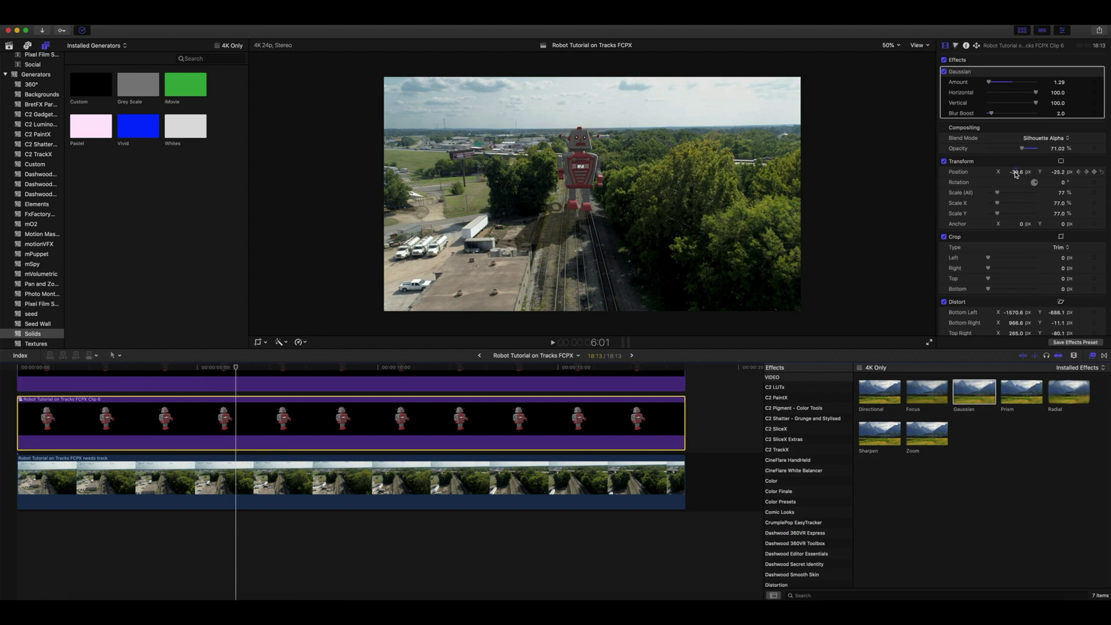
drag(1016, 175, 1010, 174)
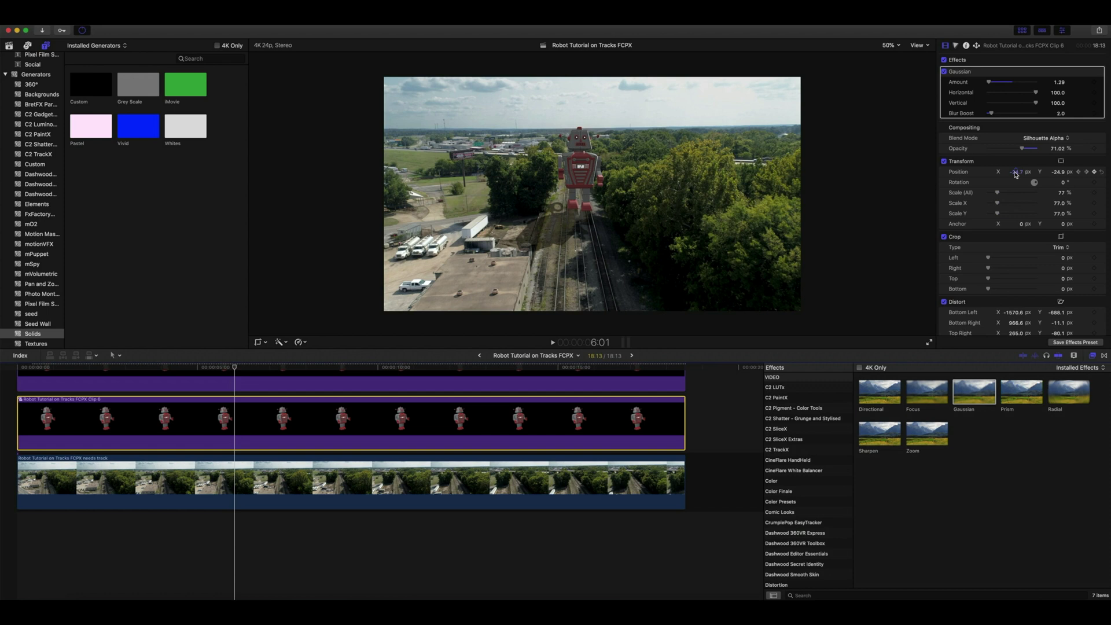
drag(282, 382, 665, 384)
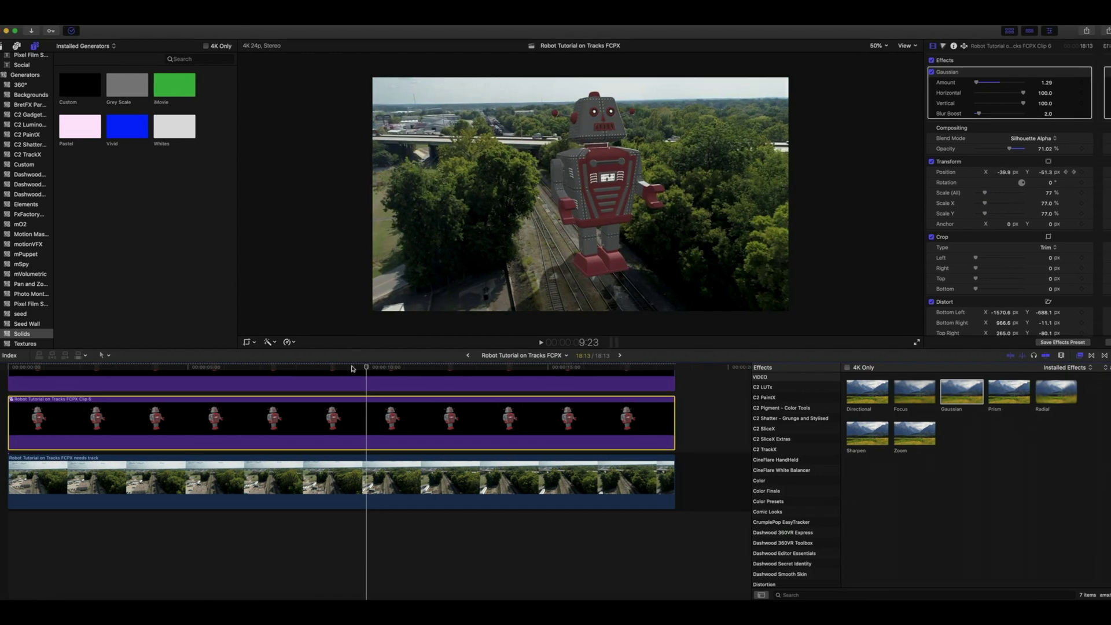